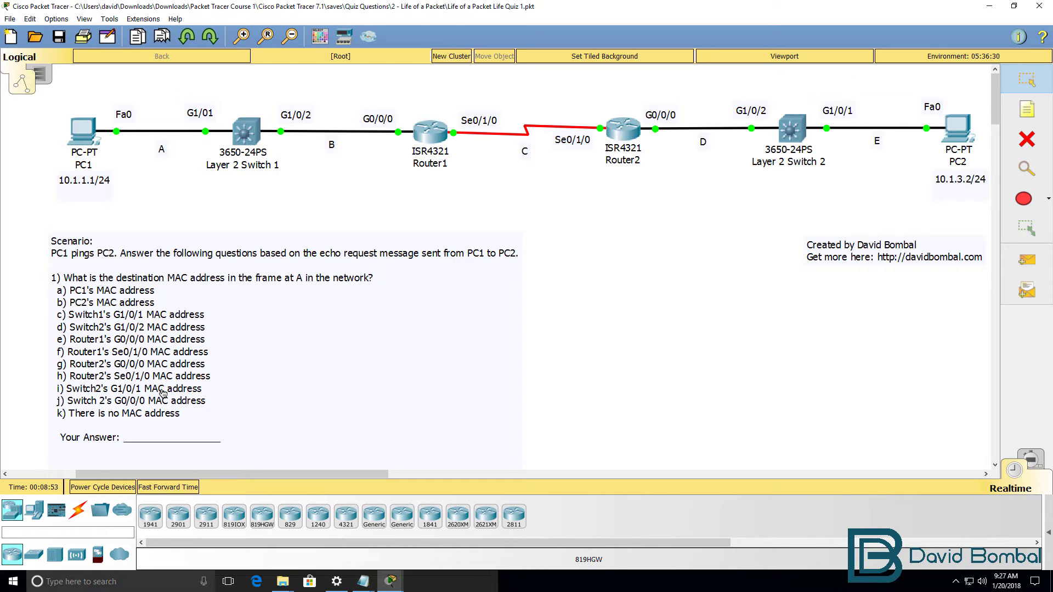
- Switch the workspace from Realtime to Simulation mode
{"action": "left_click_drag", "start_coordinate": [80, 474], "coordinate": [85, 477]}
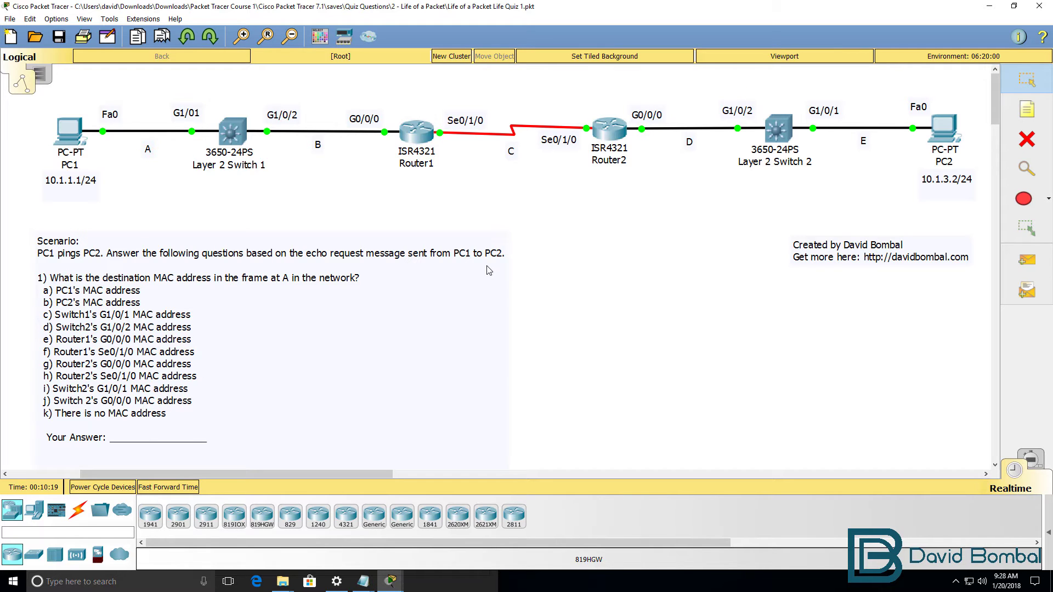
{"action": "left_click_drag", "start_coordinate": [998, 102], "coordinate": [999, 109]}
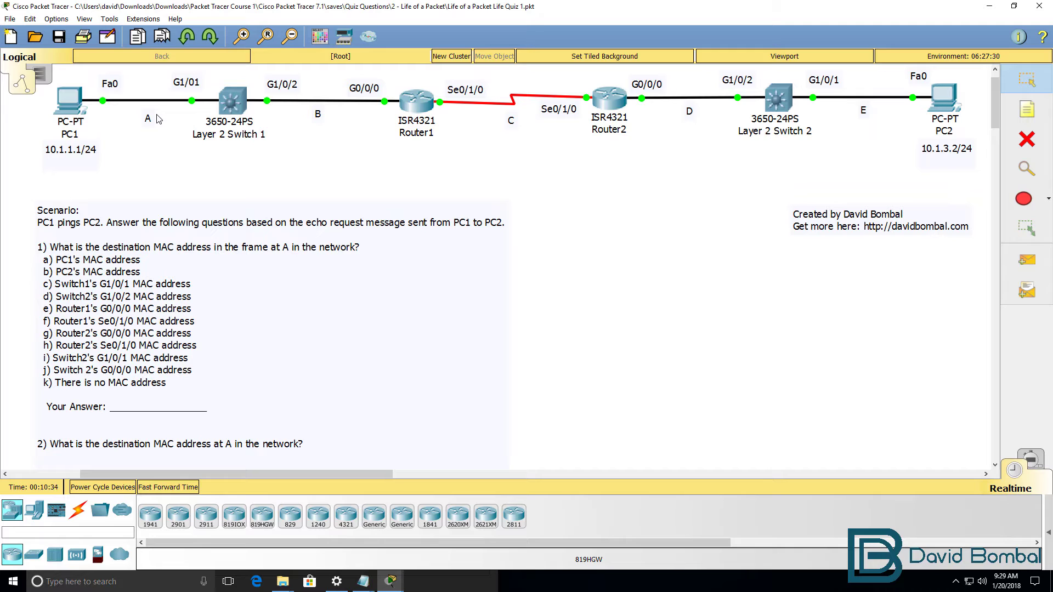
{"action": "left_click_drag", "start_coordinate": [995, 113], "coordinate": [997, 129]}
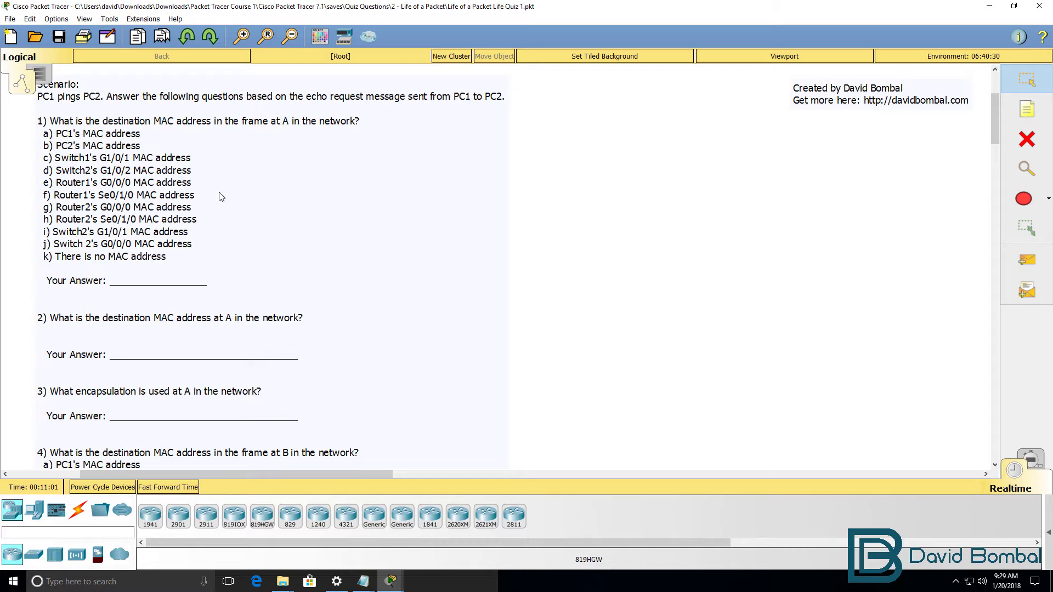
{"action": "left_click_drag", "start_coordinate": [993, 103], "coordinate": [996, 74]}
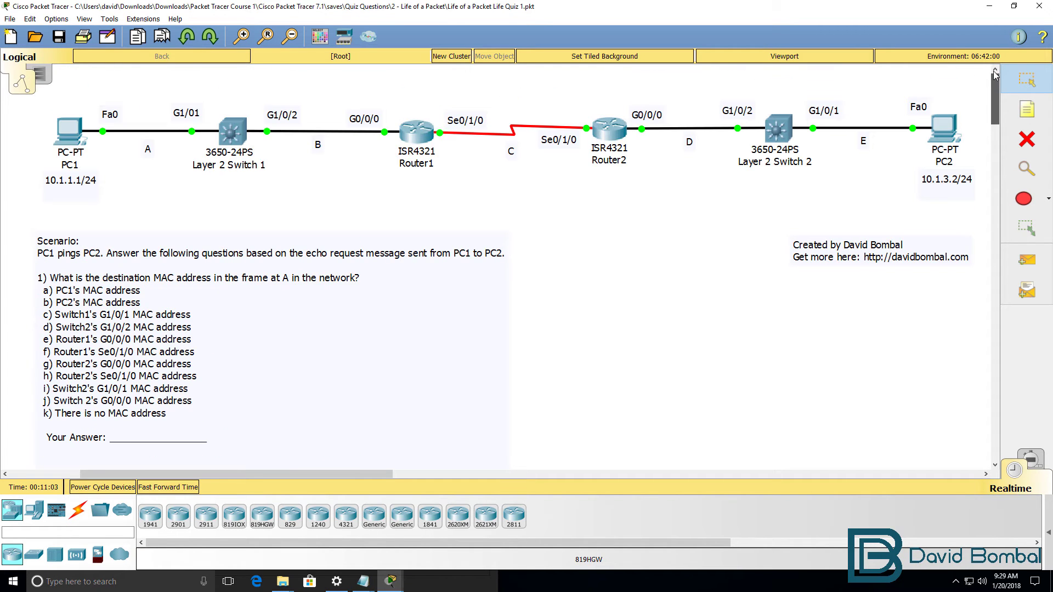
{"action": "left_click", "coordinate": [1035, 459]}
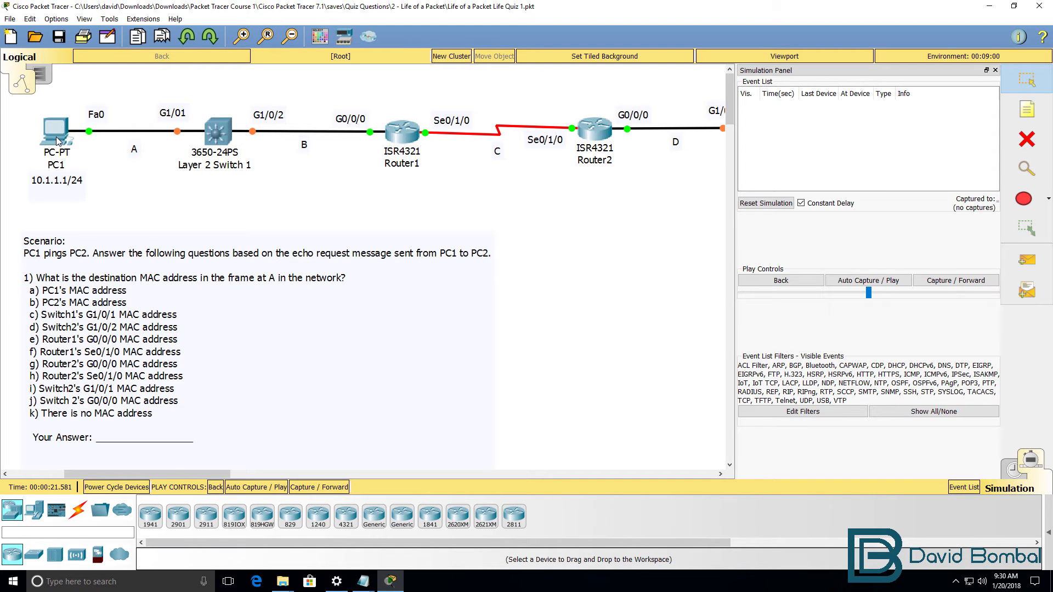
- Enter 'ping 10.1.3.2' in PC1's command prompt without running it
{"action": "left_click", "coordinate": [56, 132]}
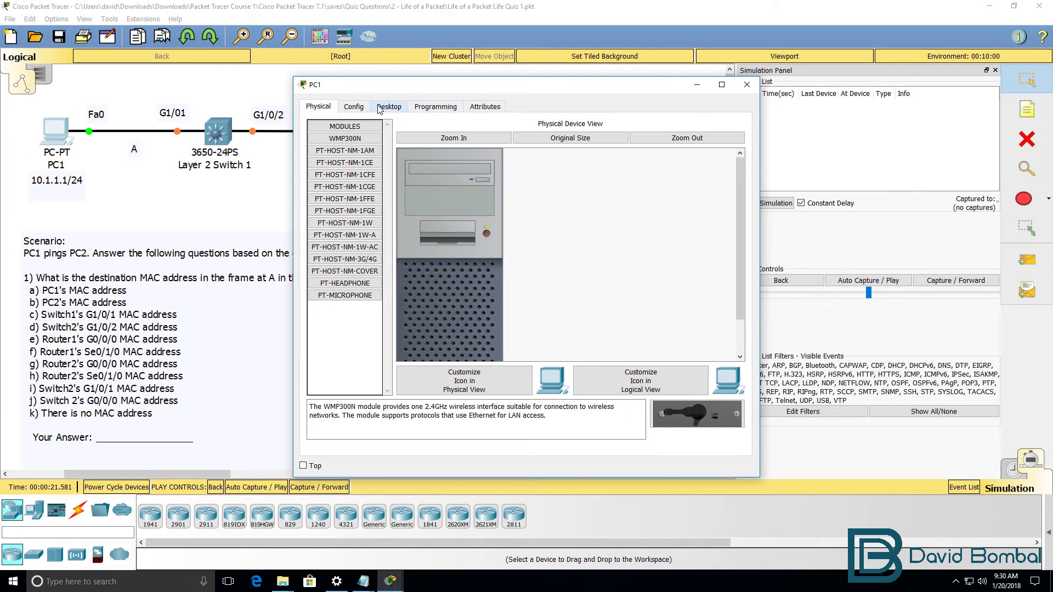
{"action": "left_click", "coordinate": [389, 106]}
{"action": "left_click", "coordinate": [625, 157]}
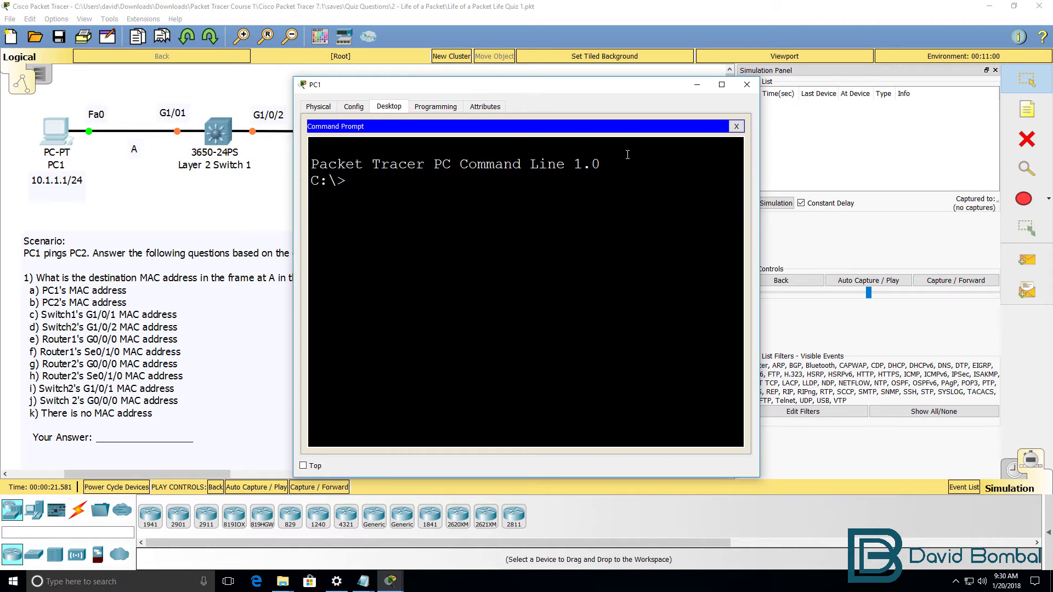
{"action": "type", "text": "ping 10.1.3.2"}
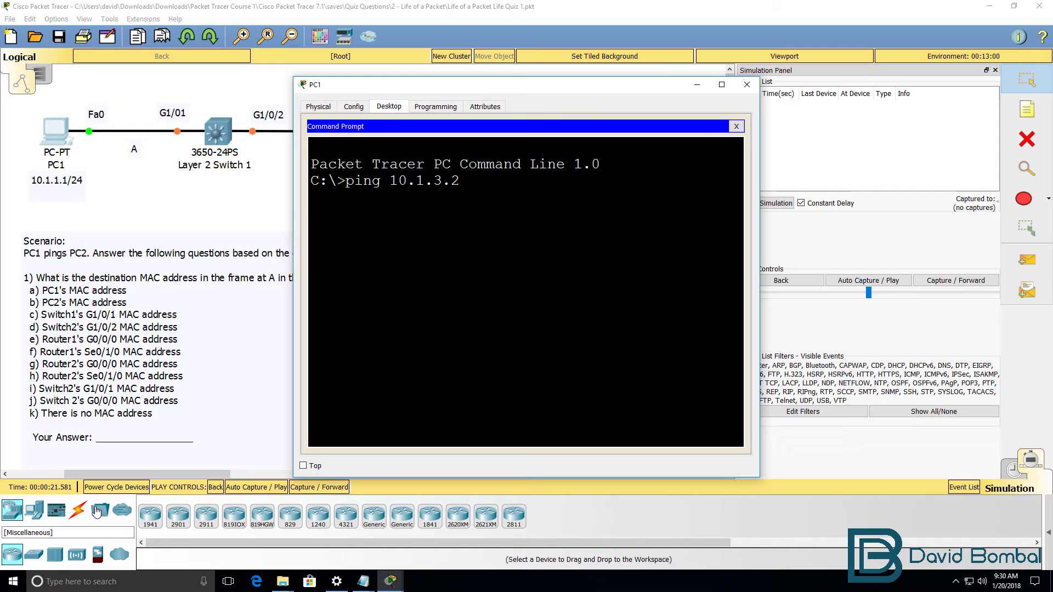
{"action": "left_click_drag", "start_coordinate": [139, 474], "coordinate": [220, 472]}
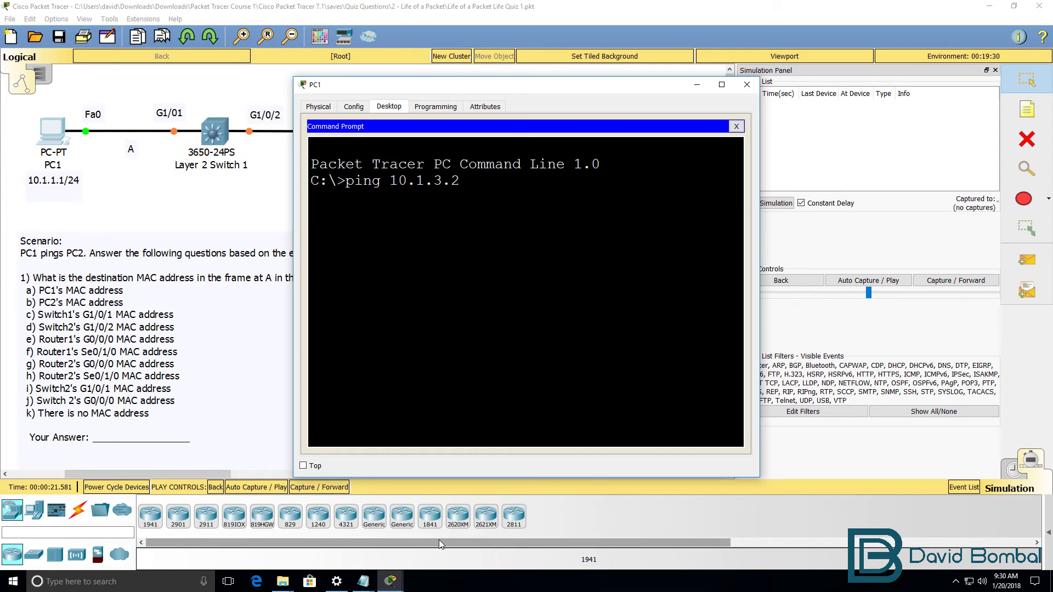
- Run the ping to 10.1.3.2 and step the simulation forward three events
{"action": "key", "text": "Return"}
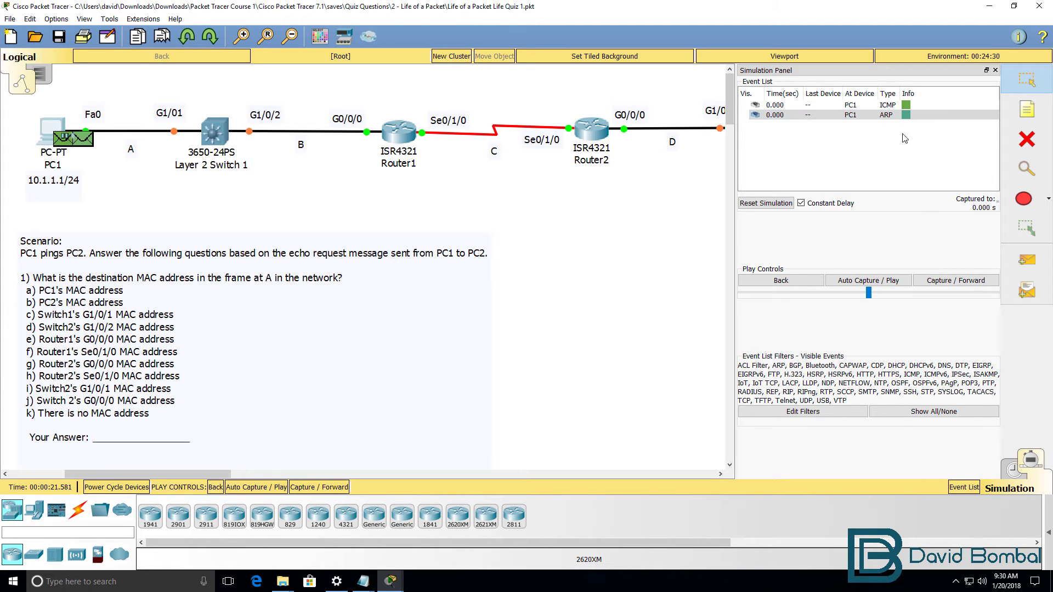
{"action": "left_click", "coordinate": [946, 280]}
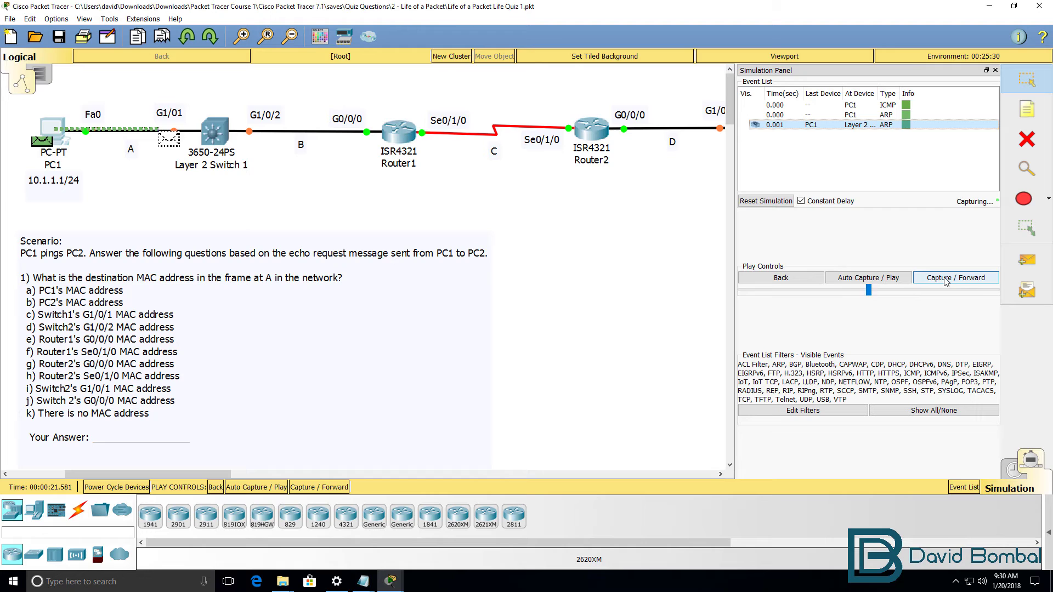
{"action": "left_click", "coordinate": [945, 281]}
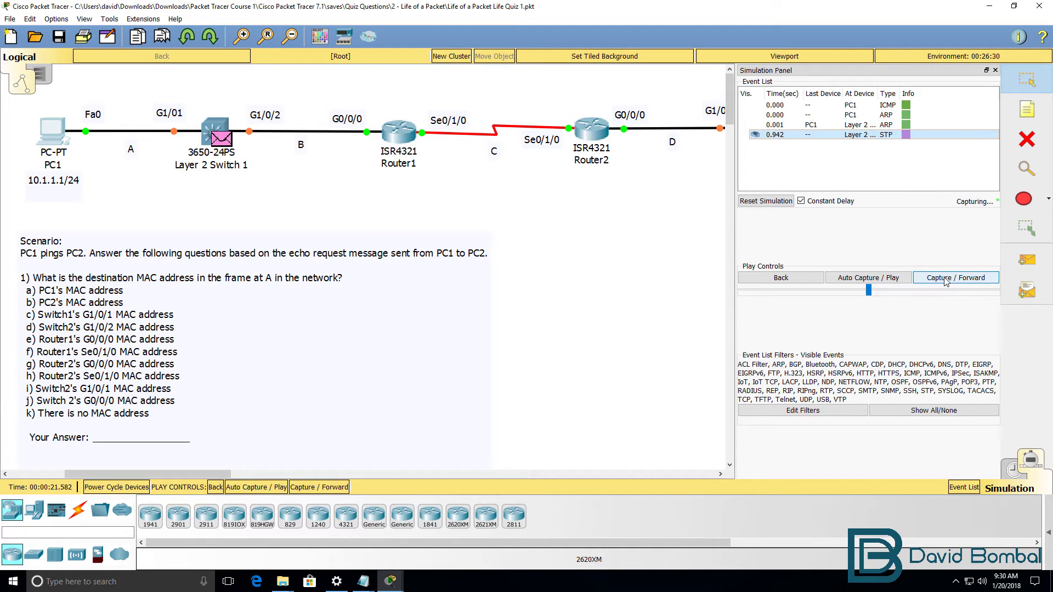
{"action": "left_click", "coordinate": [946, 279]}
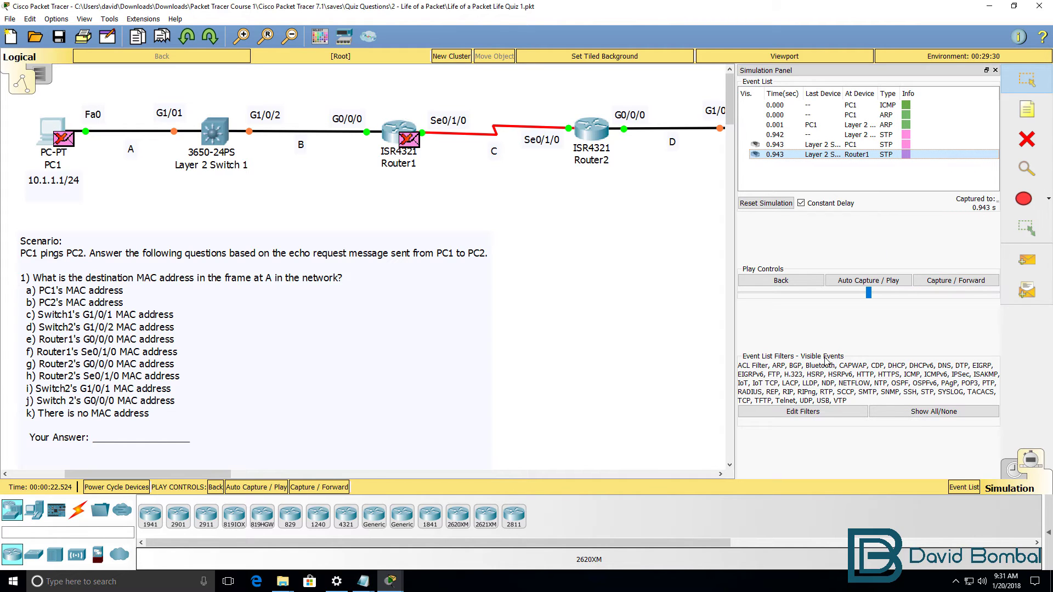
- Hide DNS, BGP, EIGRP, OSPF, DHCP, HSRP and RIP events, then reset the simulation
{"action": "left_click", "coordinate": [828, 413]}
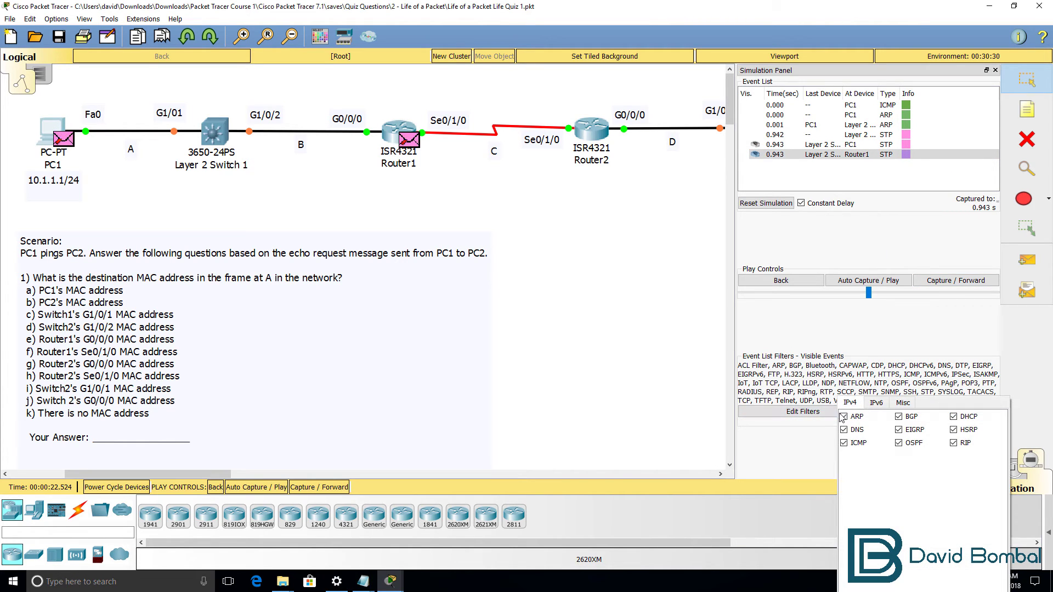
{"action": "left_click", "coordinate": [845, 431]}
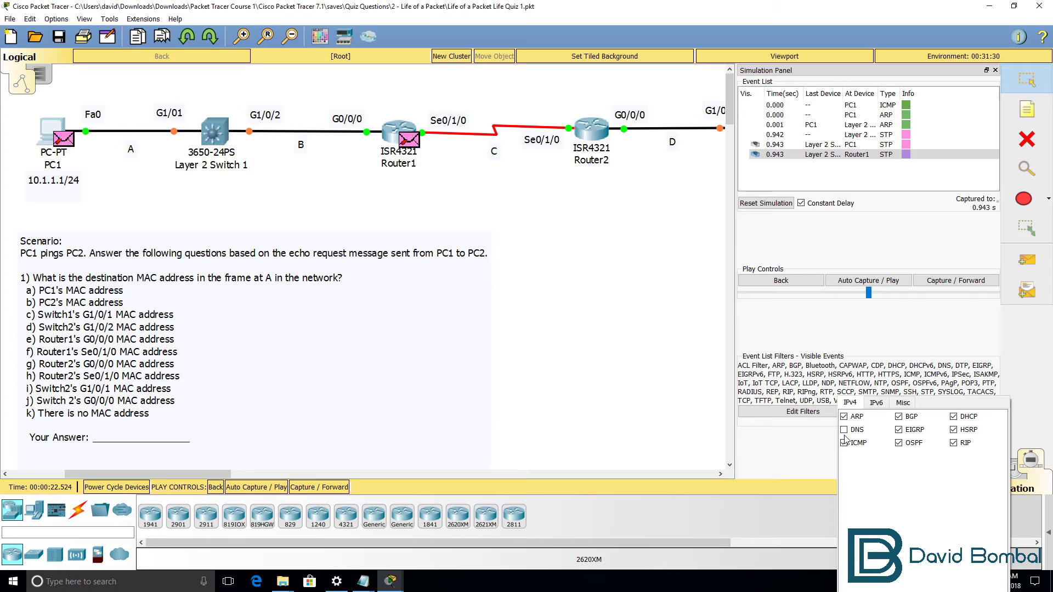
{"action": "left_click", "coordinate": [900, 417]}
{"action": "left_click", "coordinate": [899, 430]}
{"action": "left_click", "coordinate": [899, 443]}
{"action": "left_click", "coordinate": [954, 417]}
{"action": "left_click", "coordinate": [954, 430]}
{"action": "left_click", "coordinate": [954, 443]}
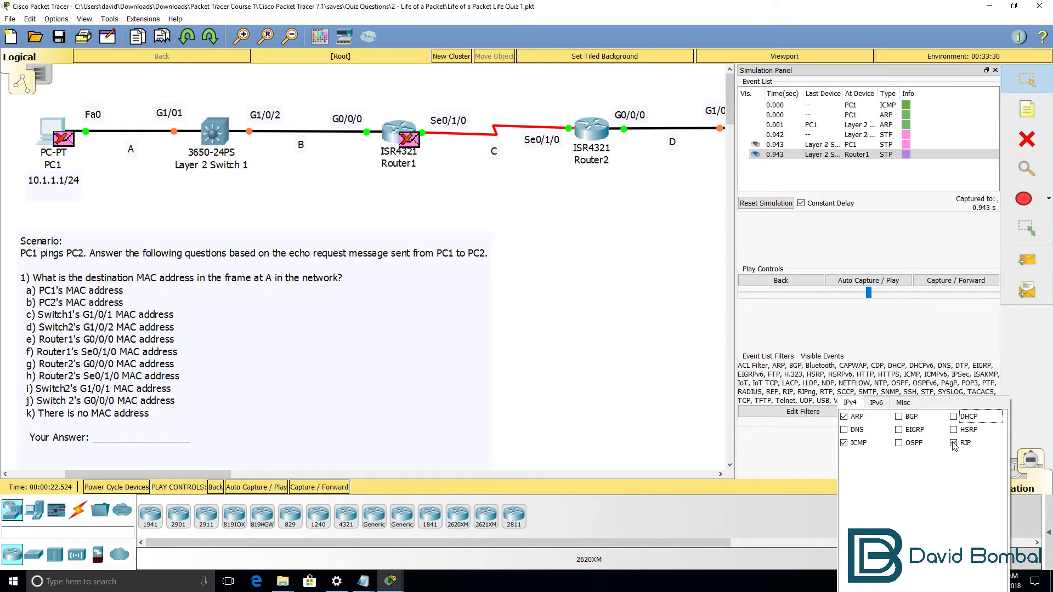
{"action": "left_click", "coordinate": [900, 324]}
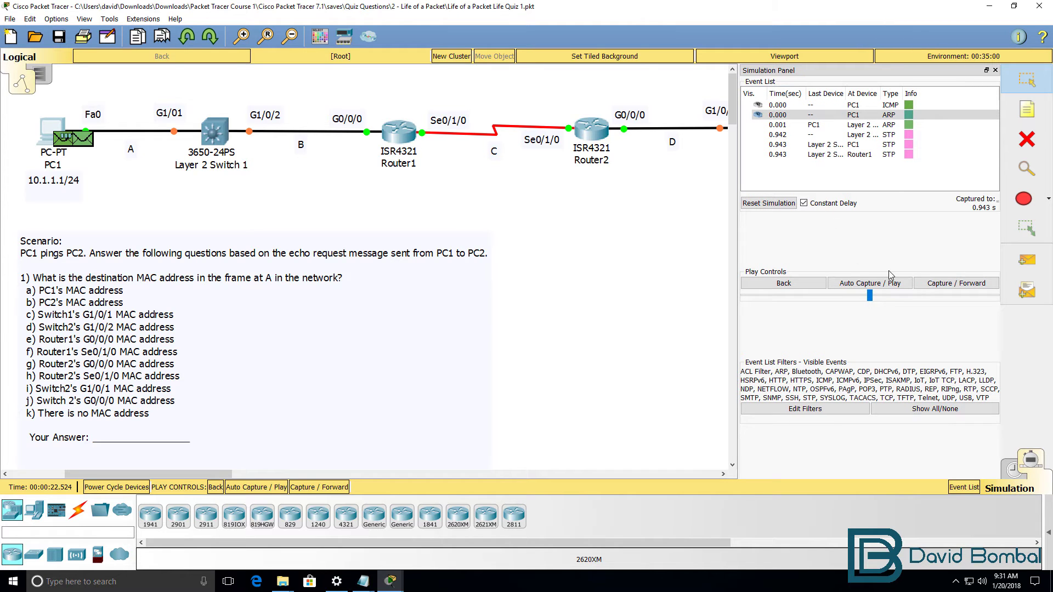
{"action": "left_click", "coordinate": [939, 284]}
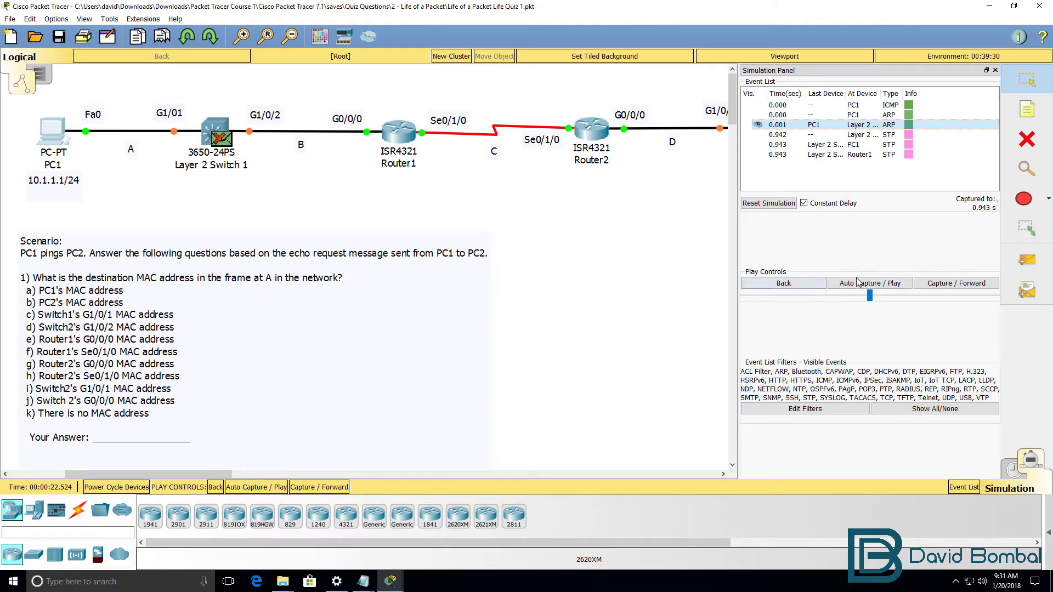
{"action": "left_click", "coordinate": [788, 200]}
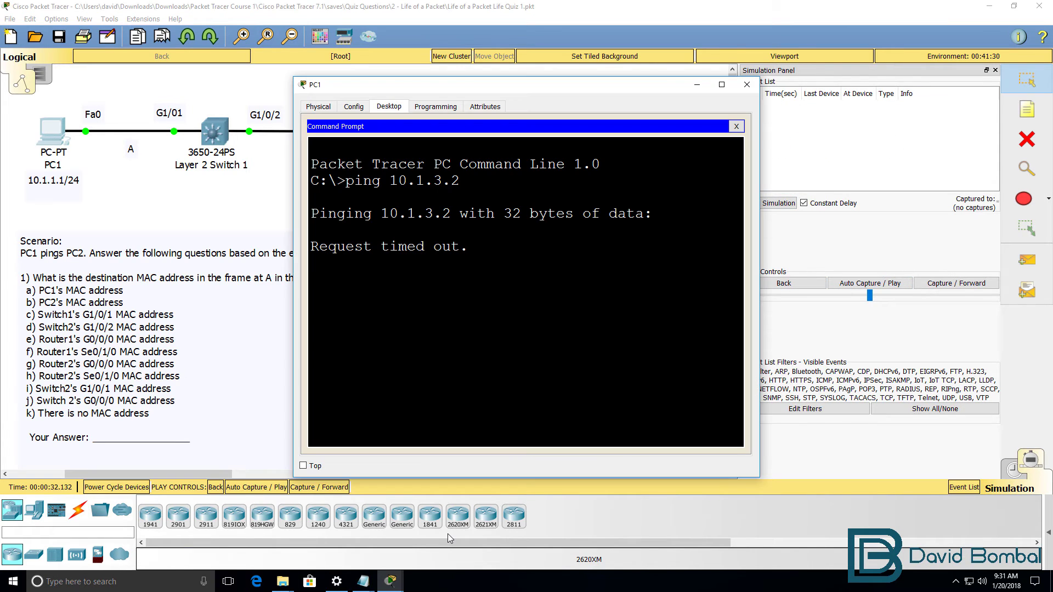
- Interrupt the timed-out ping and rerun ping 10.1.3.2 from PC1
{"action": "key", "text": "ctrl+c"}
{"action": "key", "text": "Up"}
{"action": "key", "text": "Return"}
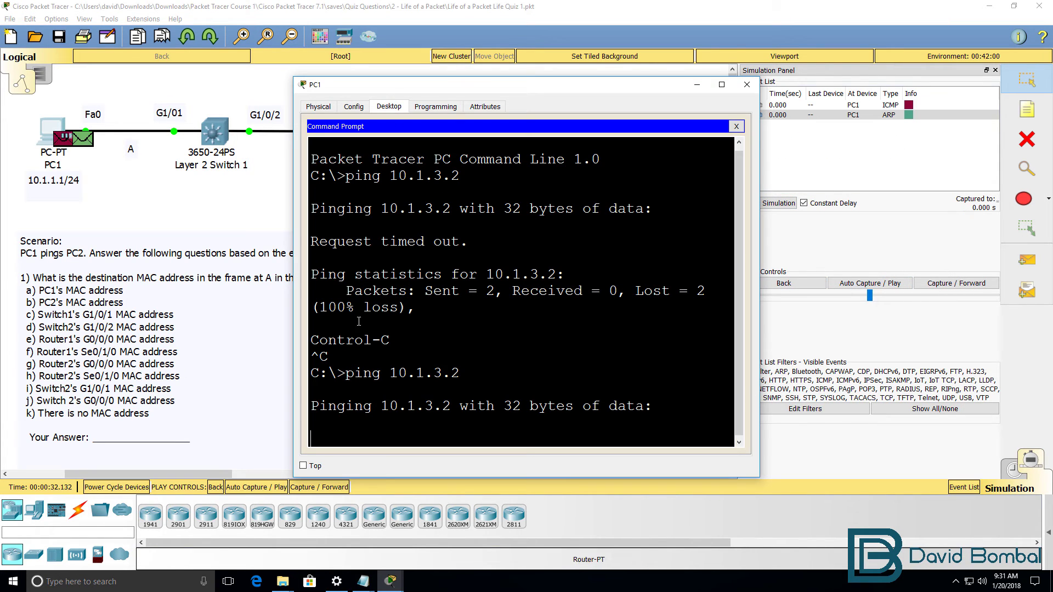
- Step through the ARP events until the ICMP echo request heads to Switch 1 at 0.005 s
{"action": "left_click", "coordinate": [747, 84]}
{"action": "left_click", "coordinate": [947, 285]}
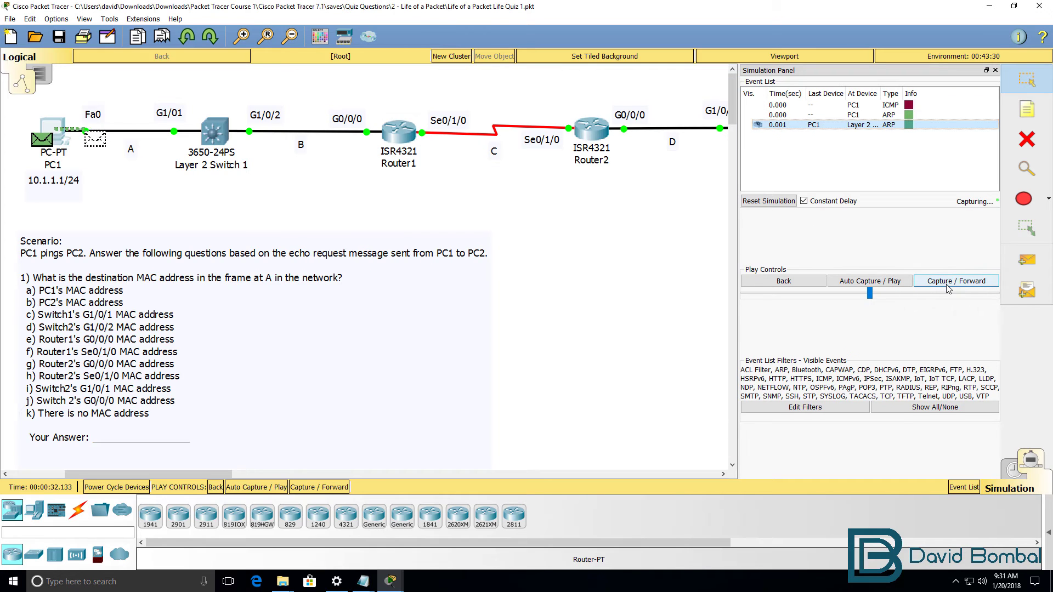
{"action": "left_click", "coordinate": [948, 284]}
{"action": "left_click", "coordinate": [948, 283]}
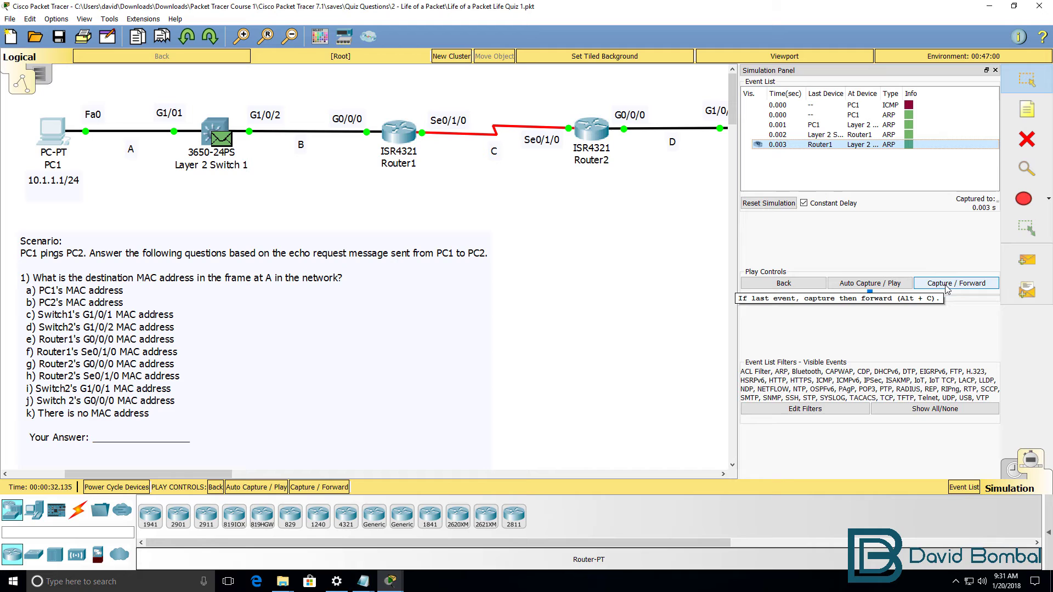
{"action": "left_click", "coordinate": [948, 286]}
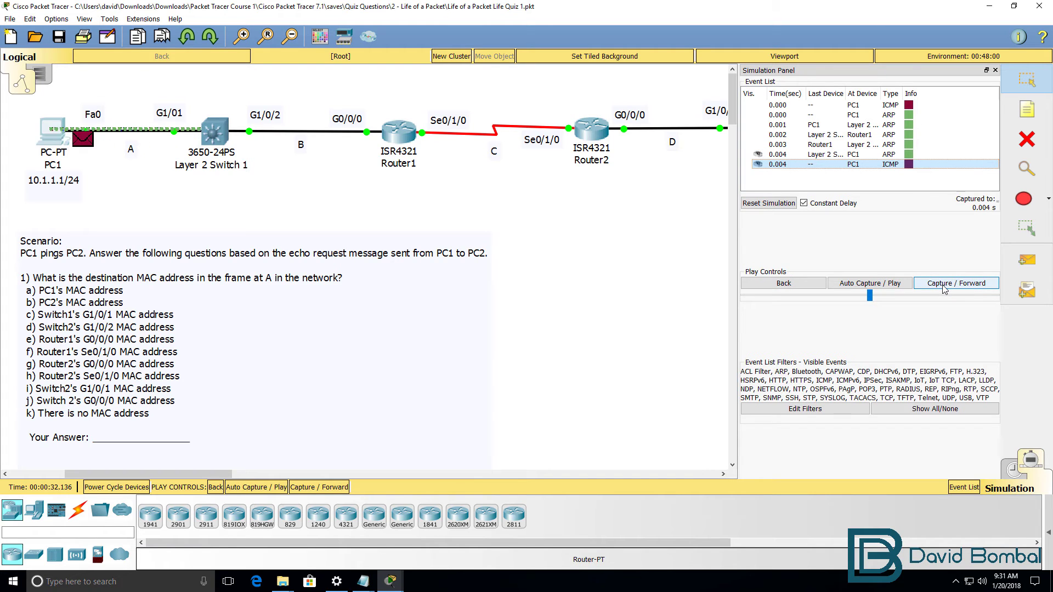
{"action": "left_click", "coordinate": [945, 289]}
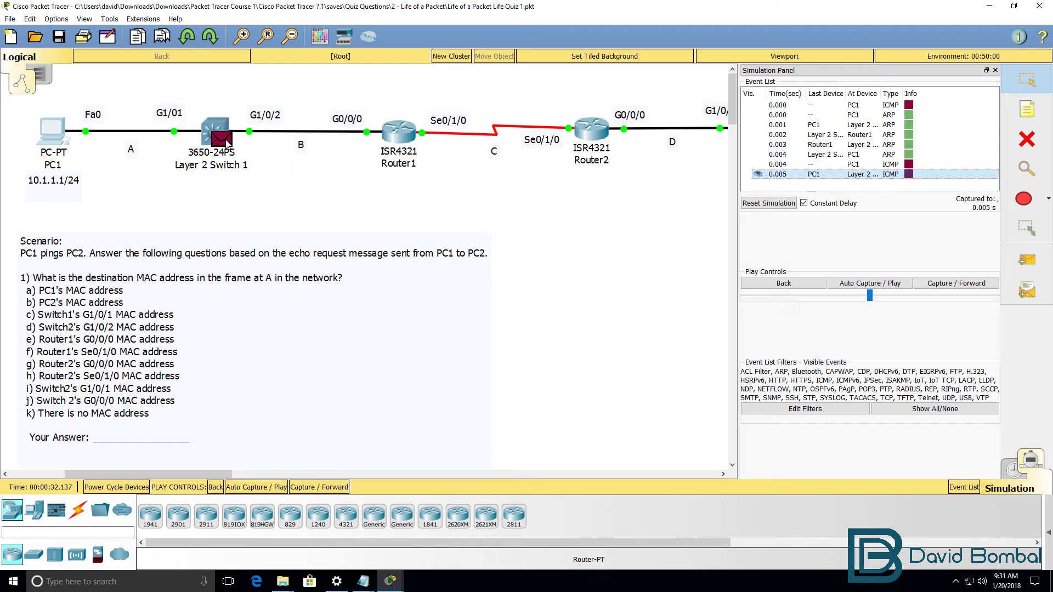
- Compare the echo request's inbound and outbound Ethernet II frames at Layer 2 Switch 1, then close them
{"action": "left_click", "coordinate": [222, 140]}
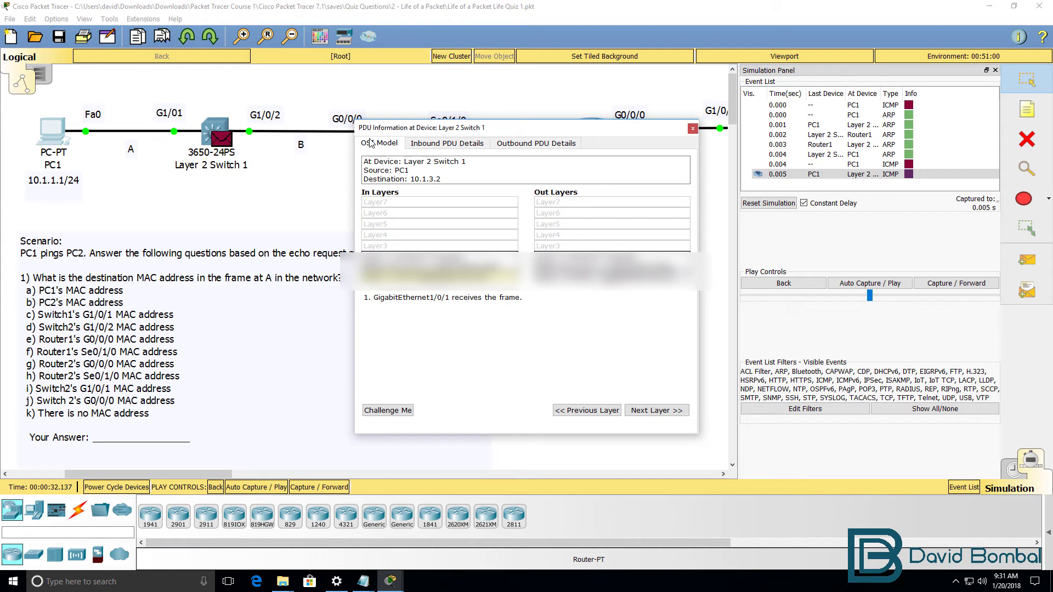
{"action": "left_click_drag", "start_coordinate": [699, 435], "coordinate": [844, 447]}
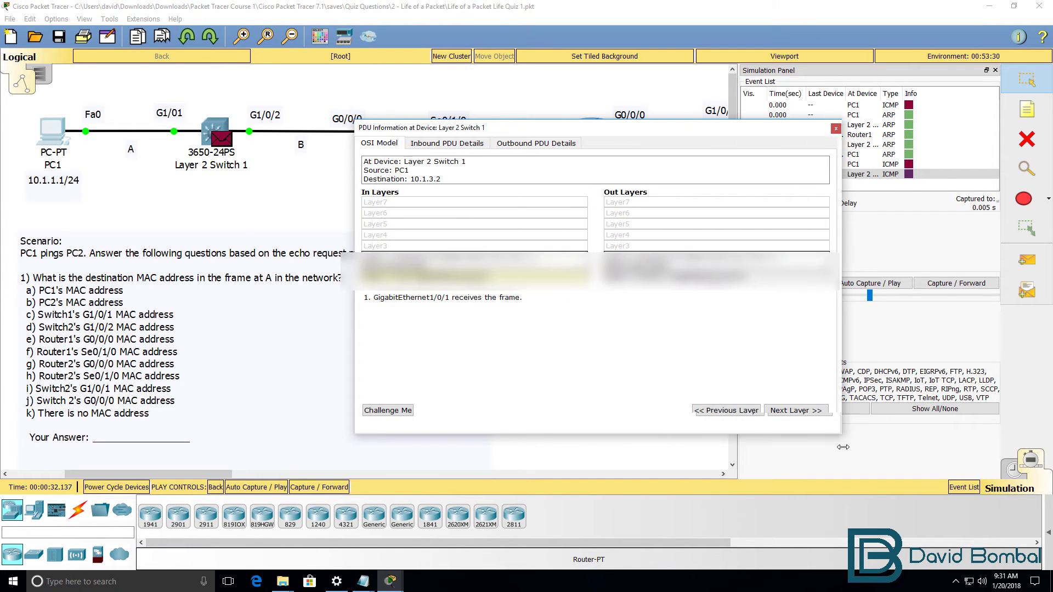
{"action": "left_click_drag", "start_coordinate": [477, 128], "coordinate": [401, 201]}
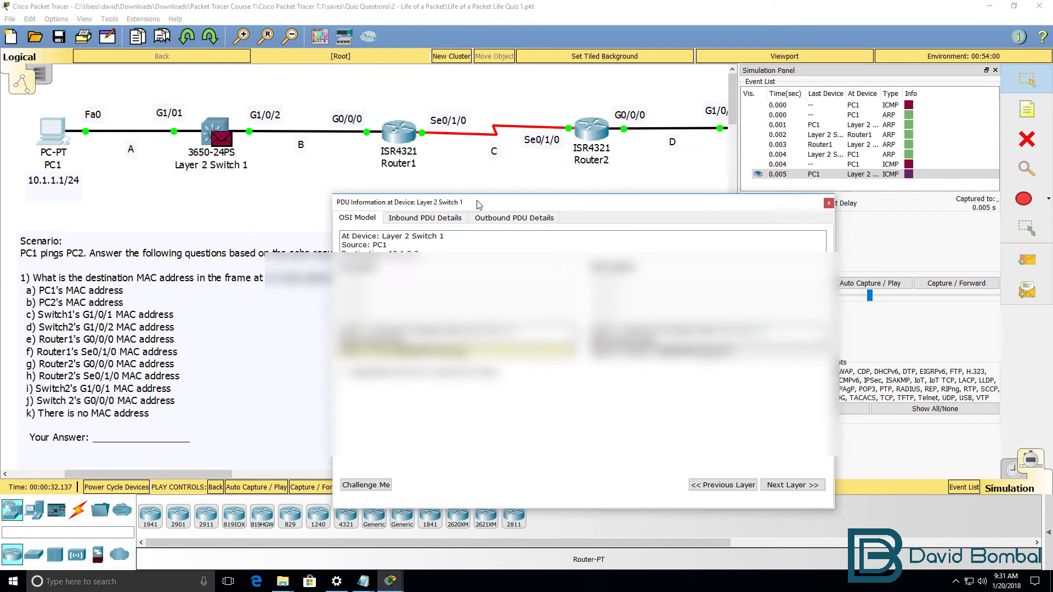
{"action": "left_click", "coordinate": [391, 218]}
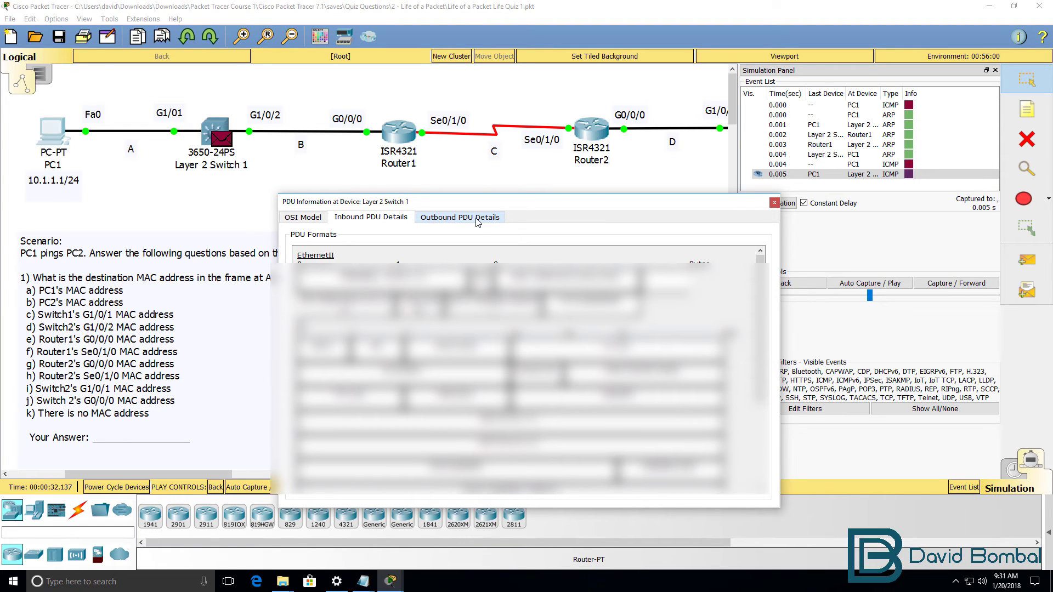
{"action": "left_click", "coordinate": [477, 219]}
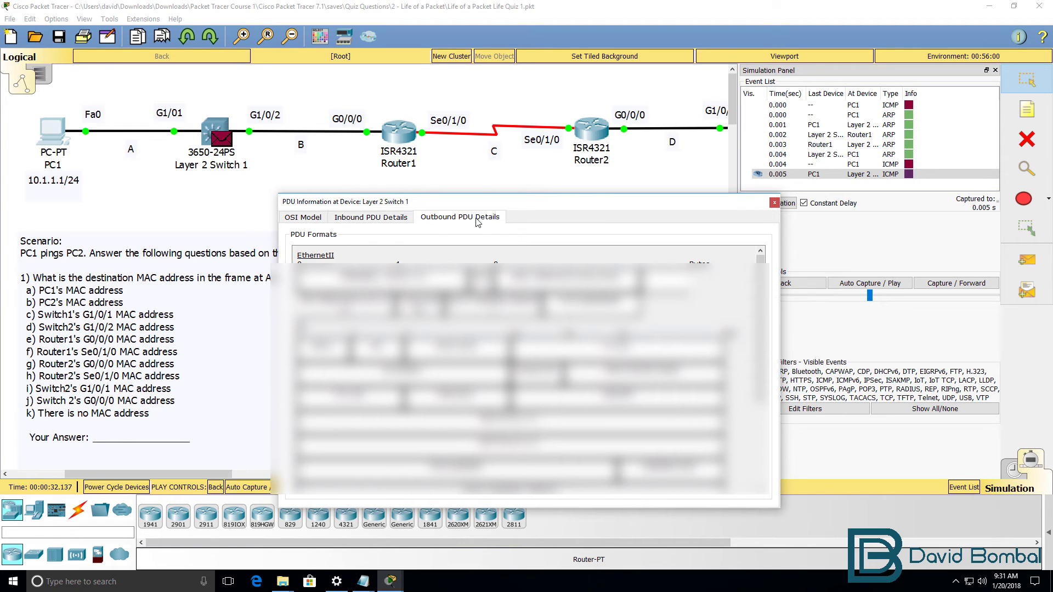
{"action": "left_click", "coordinate": [356, 221]}
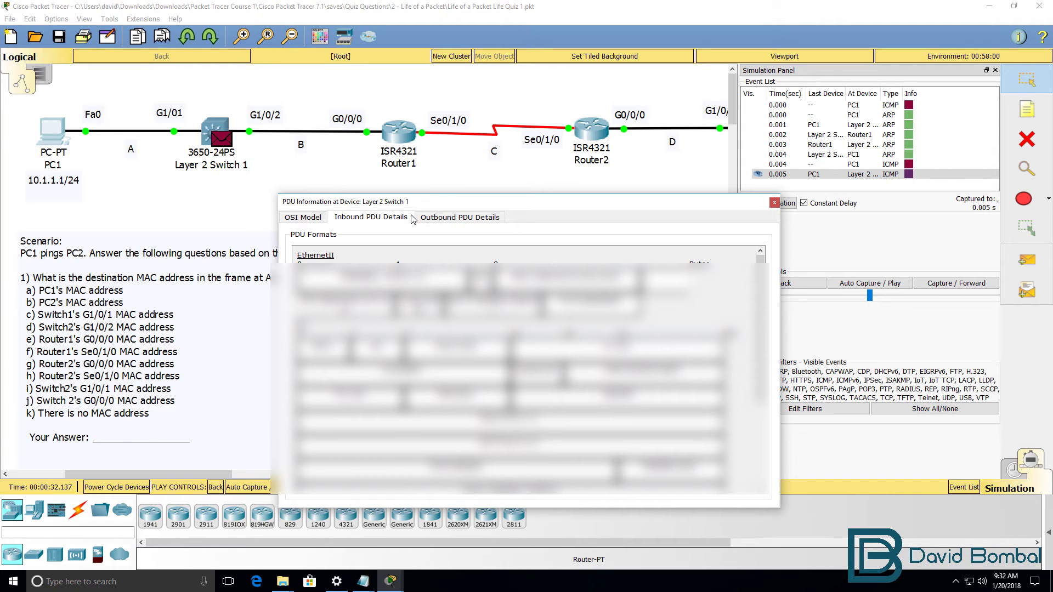
{"action": "left_click", "coordinate": [774, 204]}
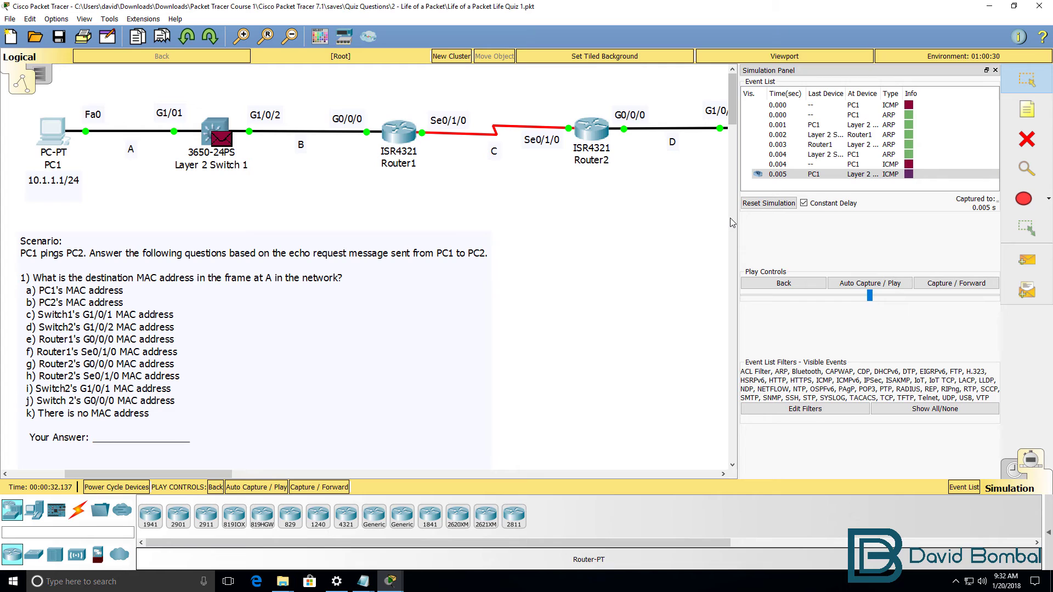
- Switch back to Realtime mode, check Router1's R1> CLI prompt, then close Router1's window
{"action": "left_click", "coordinate": [1011, 473]}
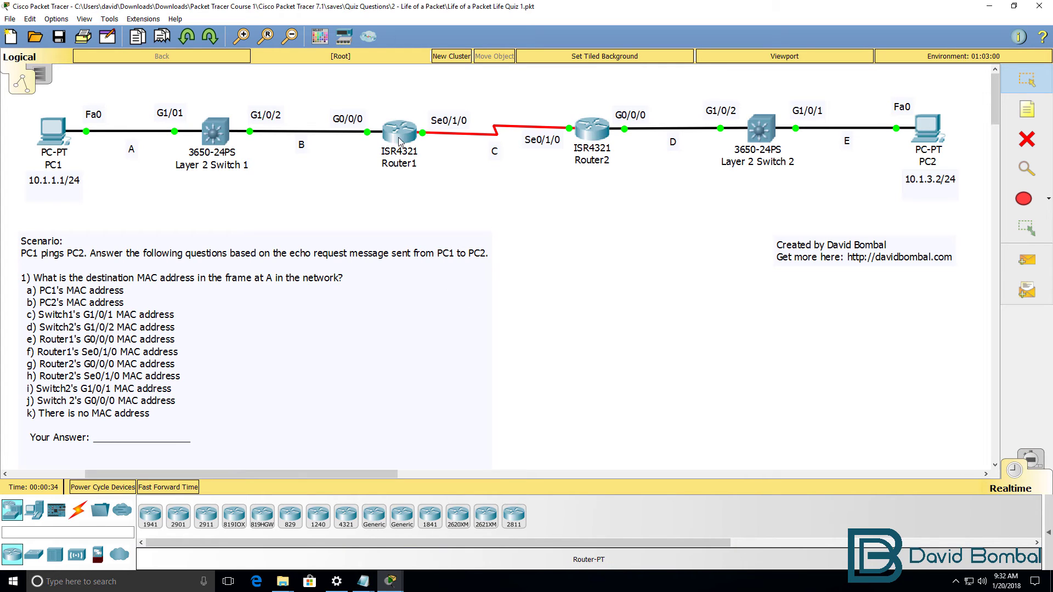
{"action": "left_click", "coordinate": [399, 138]}
{"action": "left_click", "coordinate": [449, 143]}
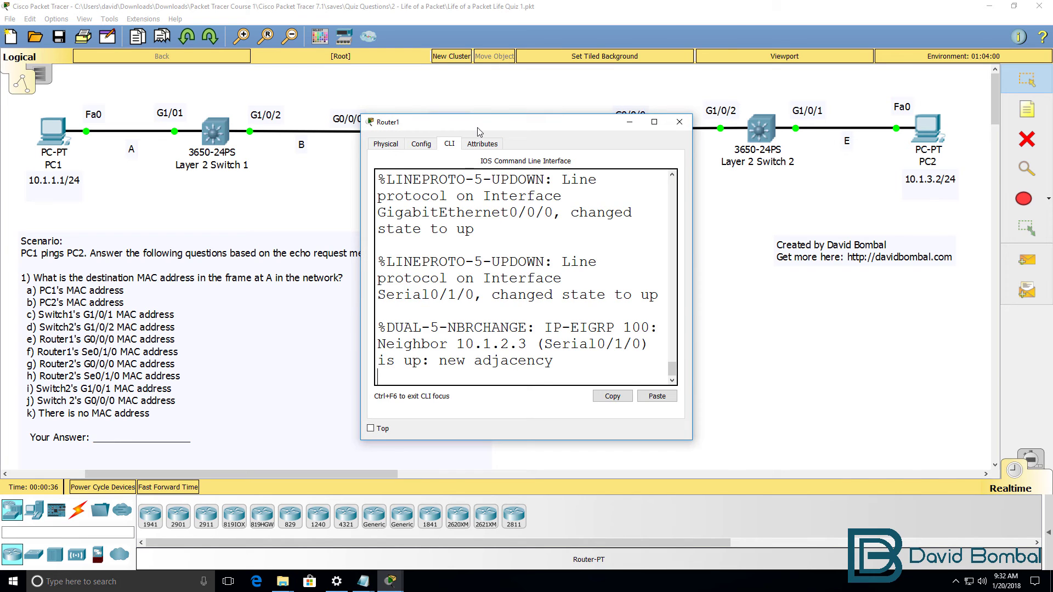
{"action": "left_click_drag", "start_coordinate": [477, 131], "coordinate": [602, 216]}
{"action": "key", "text": "Return"}
{"action": "key", "text": "Return"}
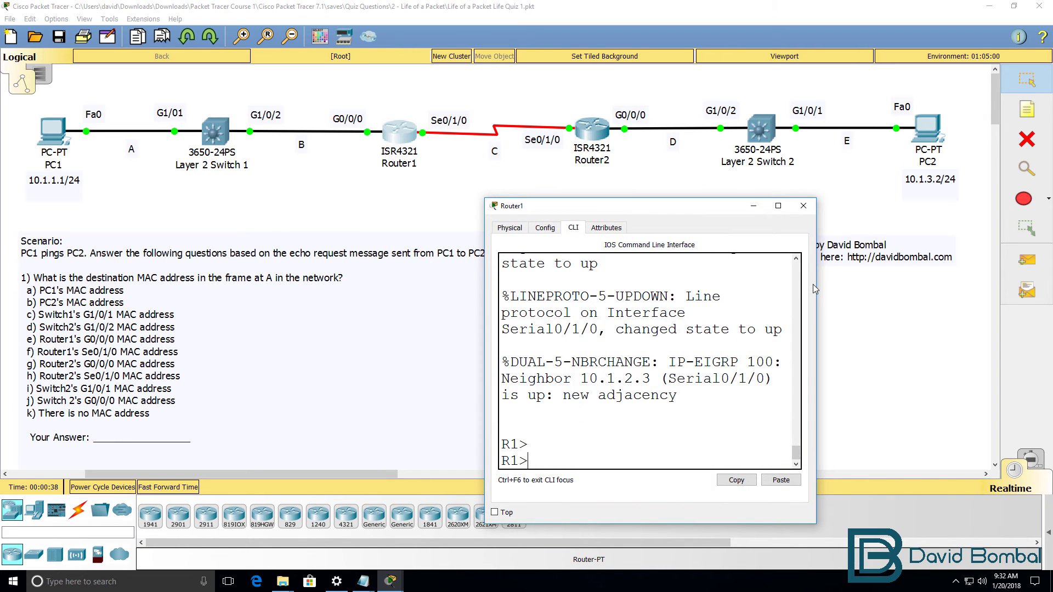
{"action": "left_click_drag", "start_coordinate": [815, 284], "coordinate": [1044, 285]}
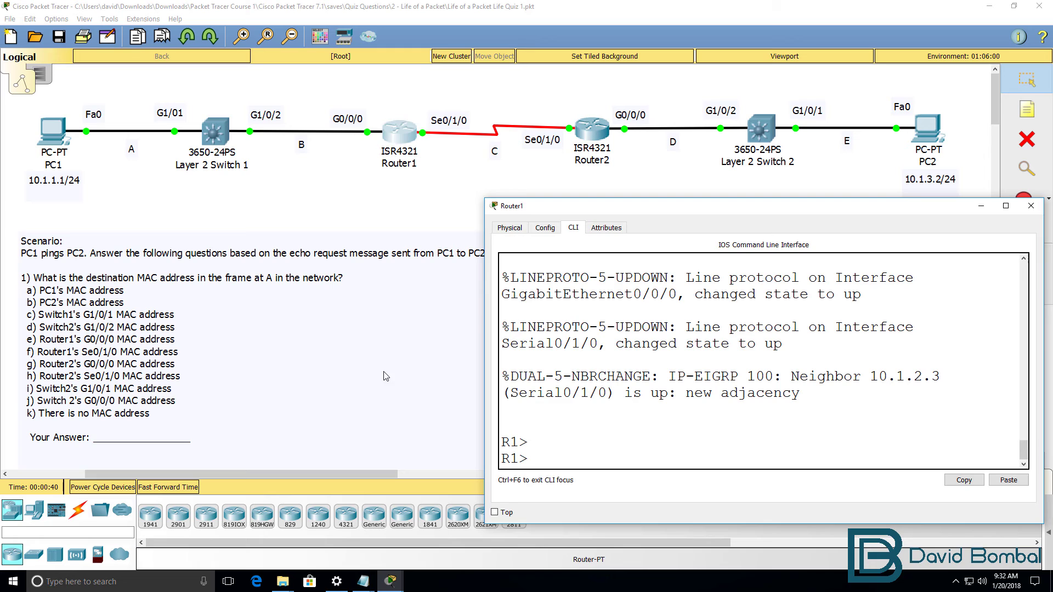
{"action": "key", "text": "alt+F4"}
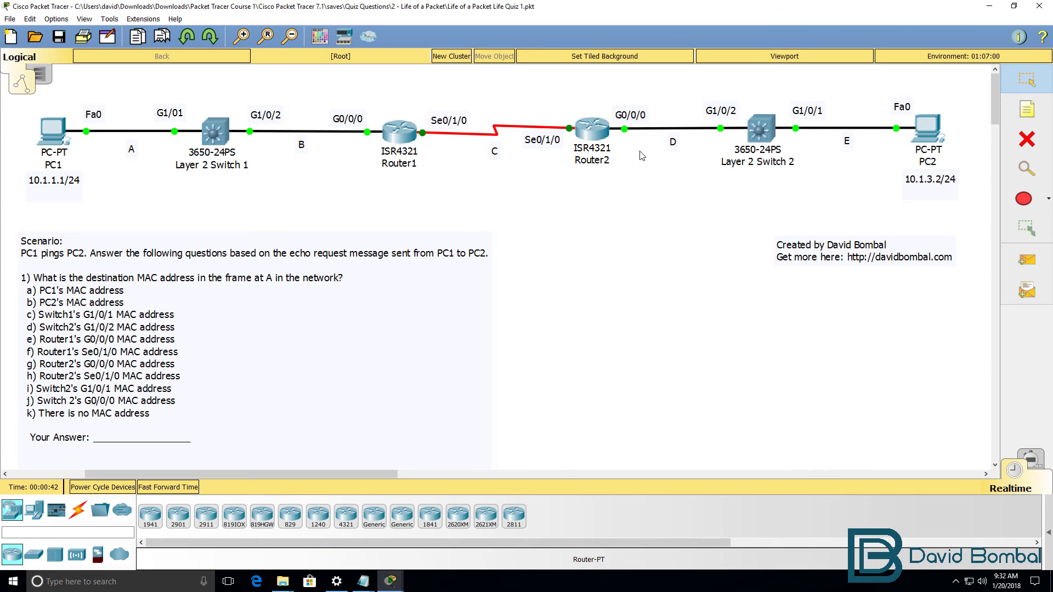
{"action": "left_click_drag", "start_coordinate": [995, 109], "coordinate": [1003, 149]}
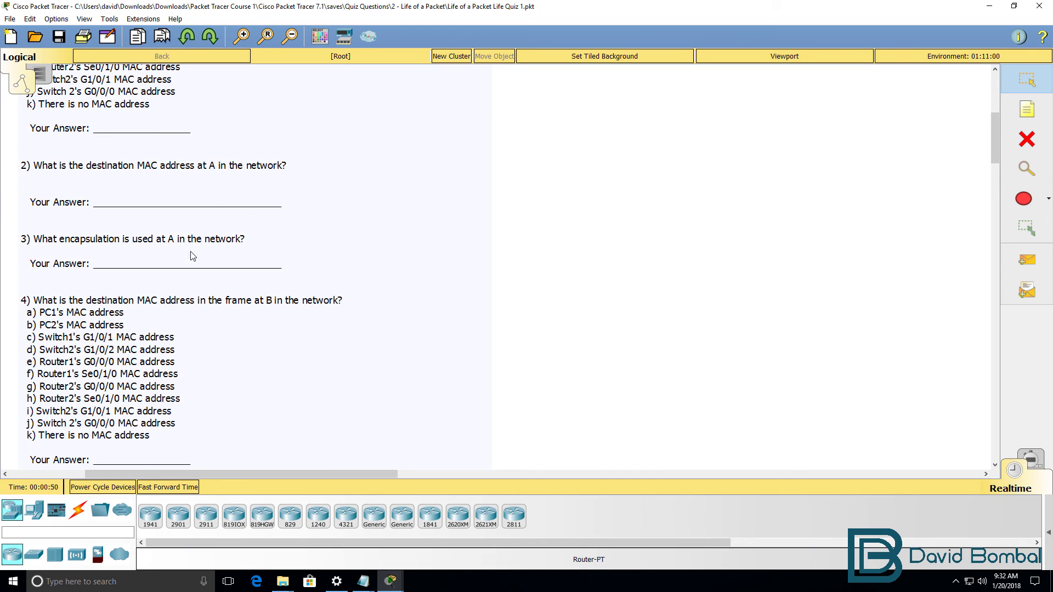
{"action": "left_click_drag", "start_coordinate": [999, 140], "coordinate": [1000, 274]}
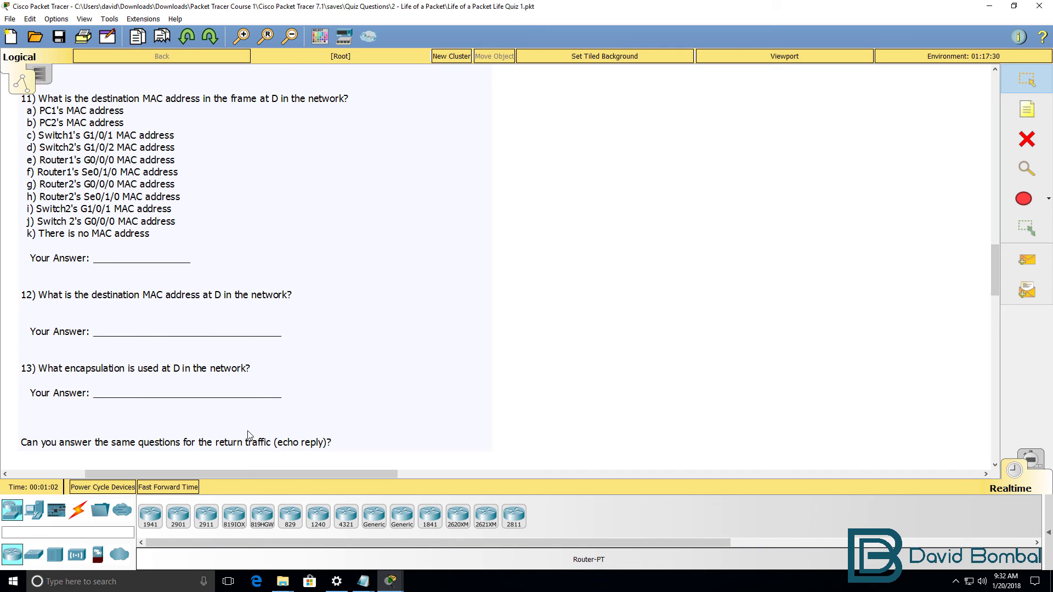